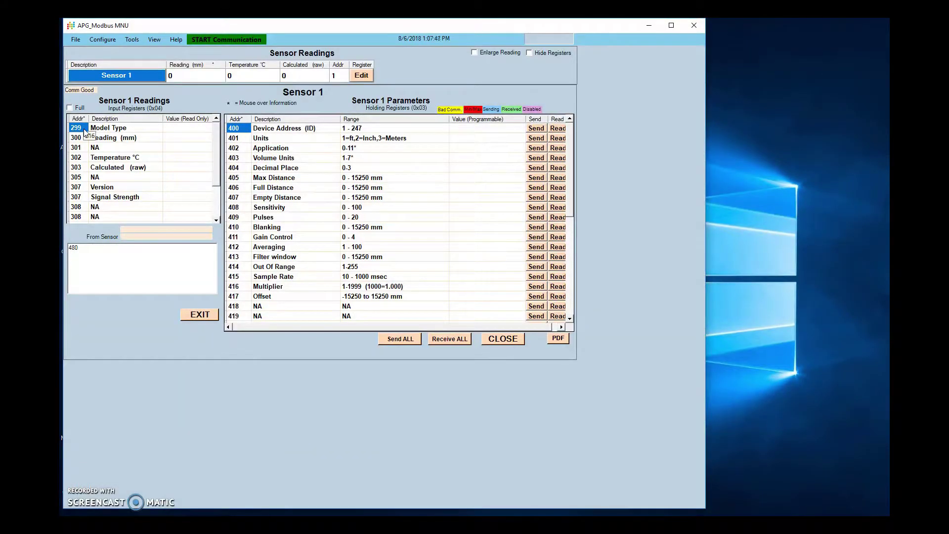
Open the Communication settings from the Configure menu
click(105, 41)
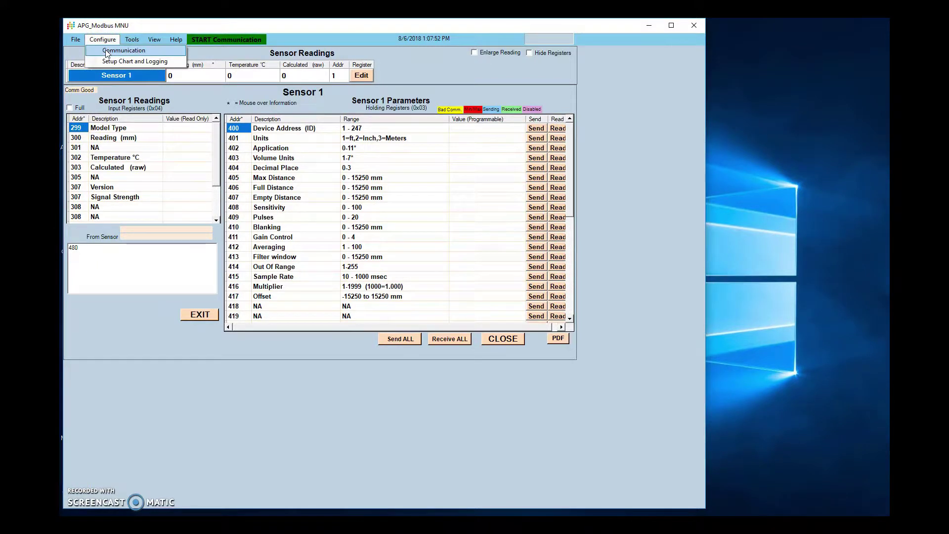
click(107, 52)
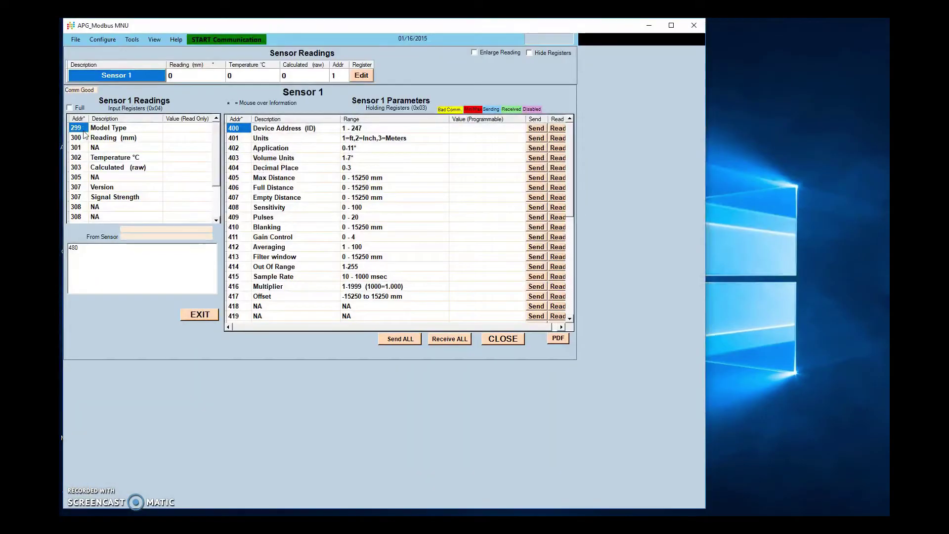
click(105, 40)
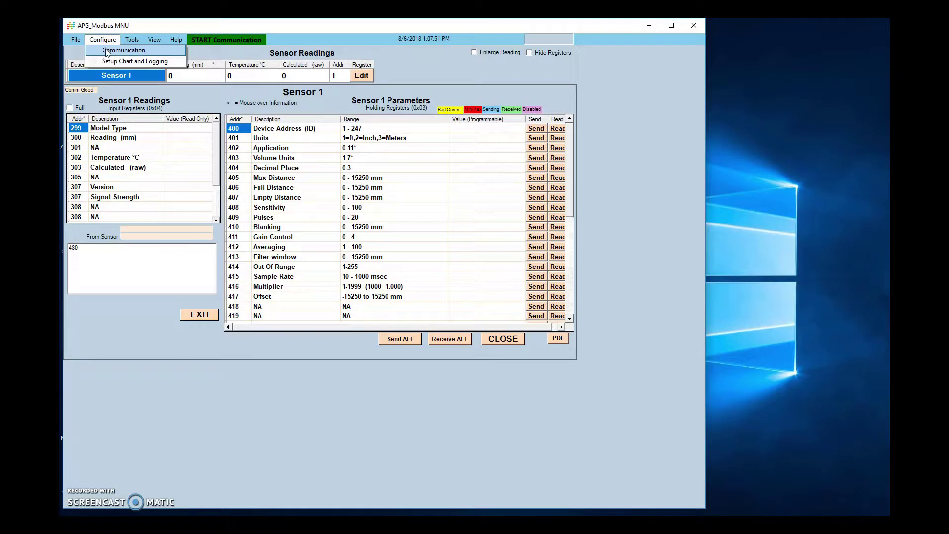
click(106, 52)
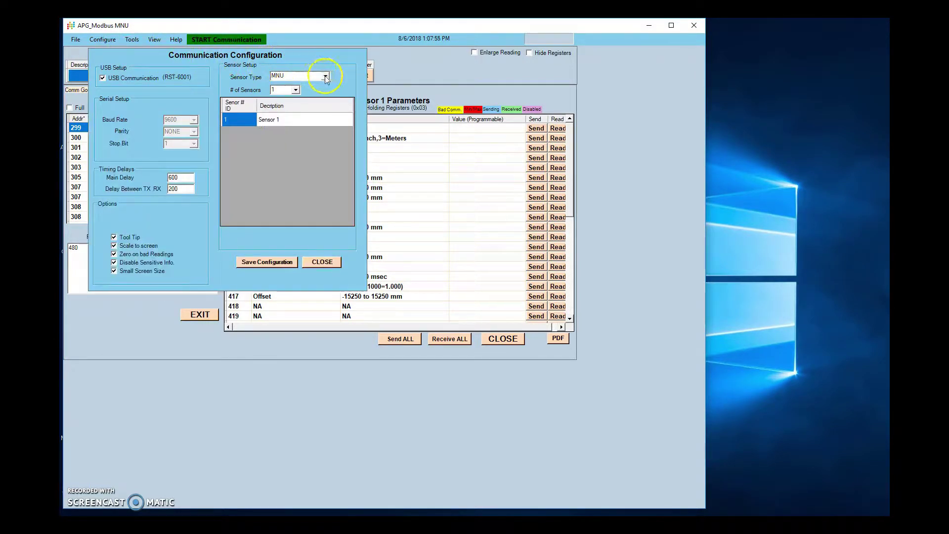
Uncheck USB Communication and set serial to COM2, 9600 baud, parity NONE, 1 stop bit
click(102, 78)
click(189, 120)
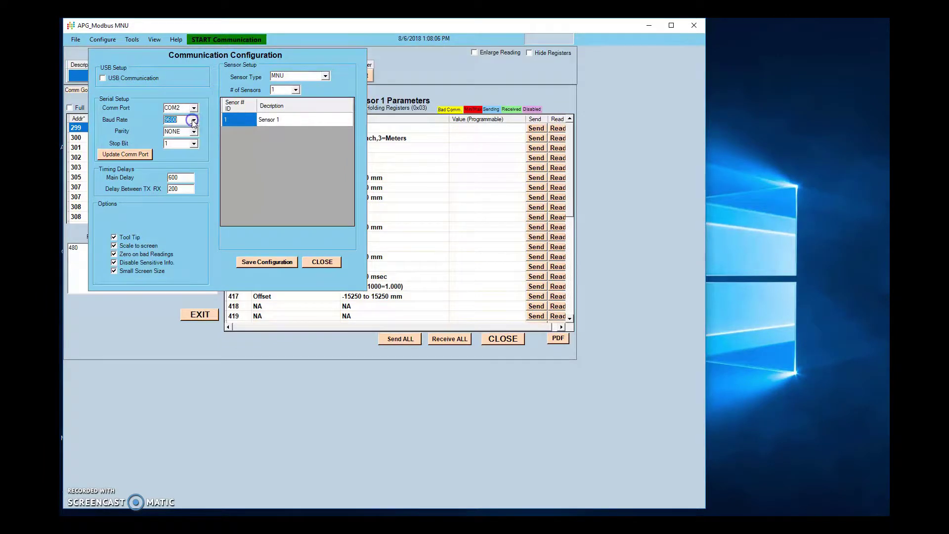
click(194, 132)
click(194, 131)
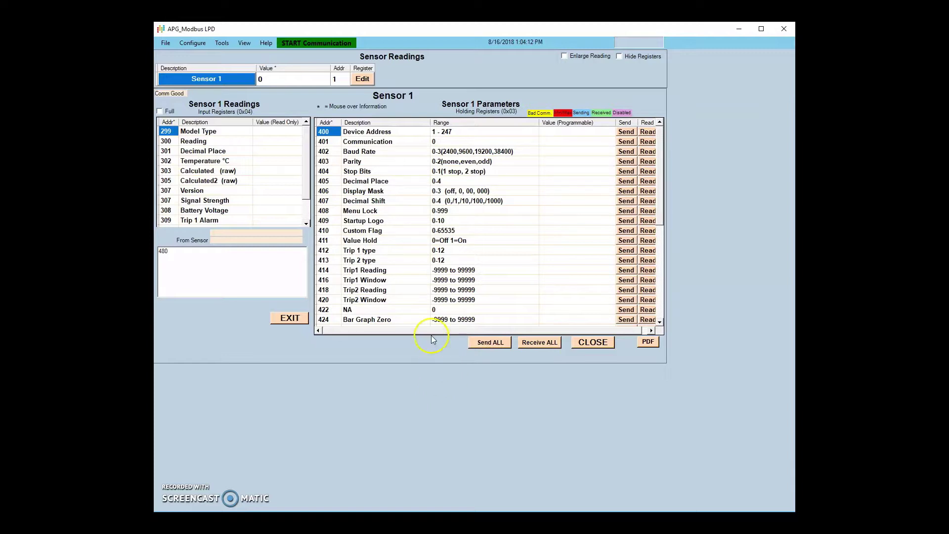
In Communication settings, choose Sensor Type MNU, keep 1 sensor, and check Sensor 1's ID of 1
click(196, 43)
click(201, 54)
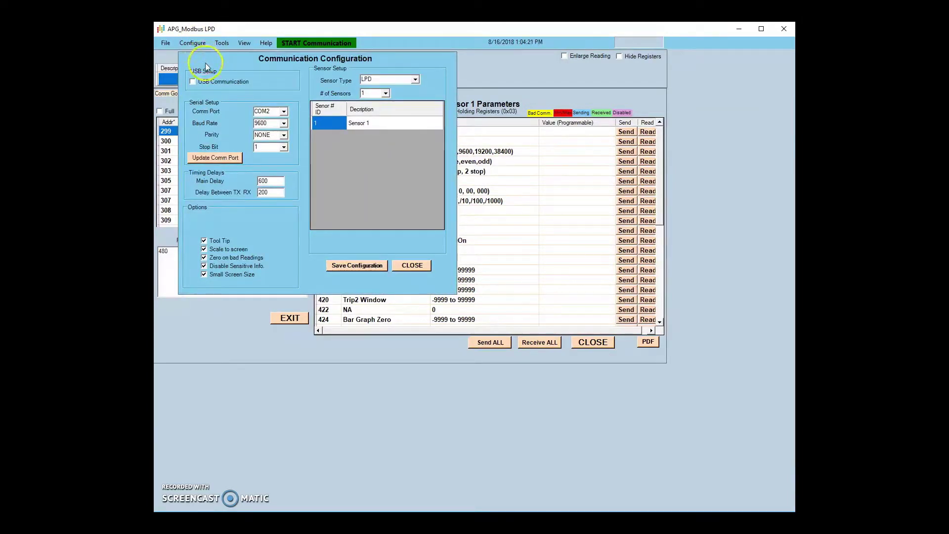
click(415, 79)
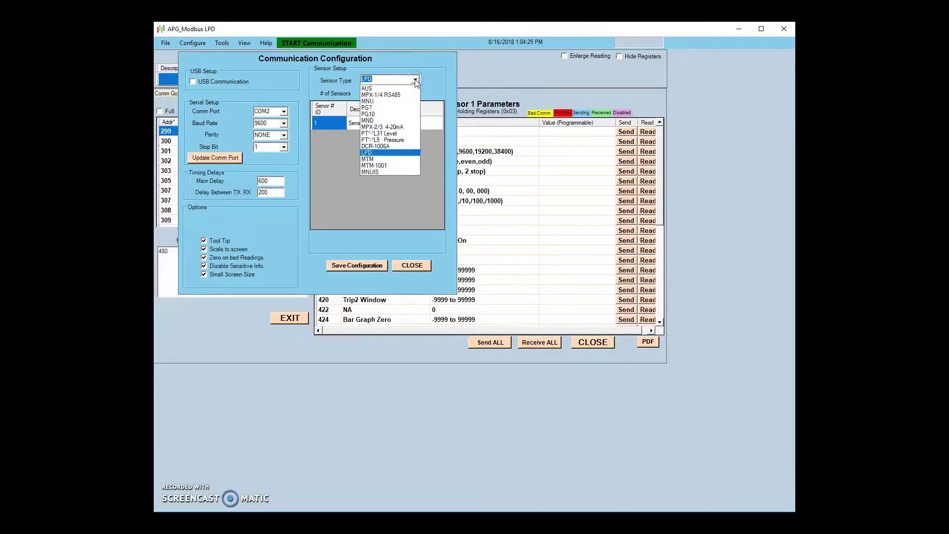
click(400, 102)
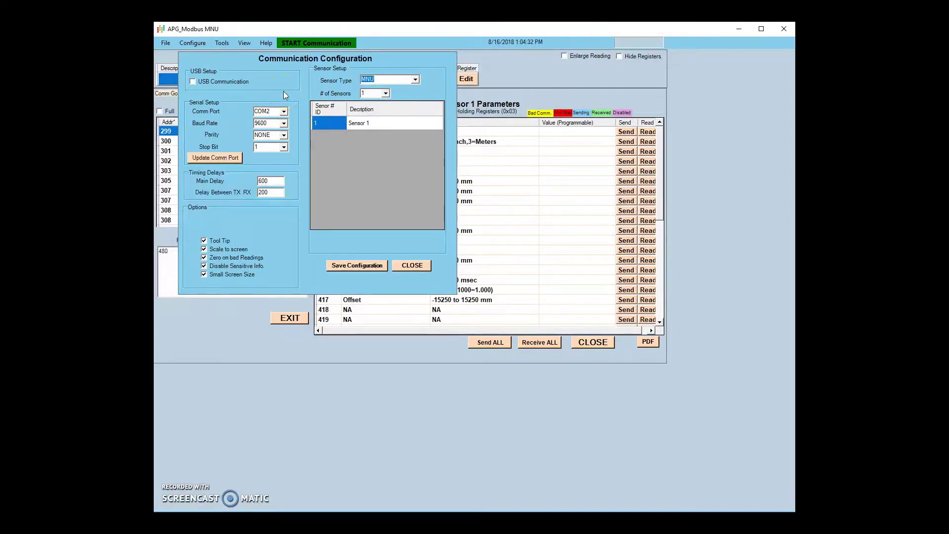
click(385, 94)
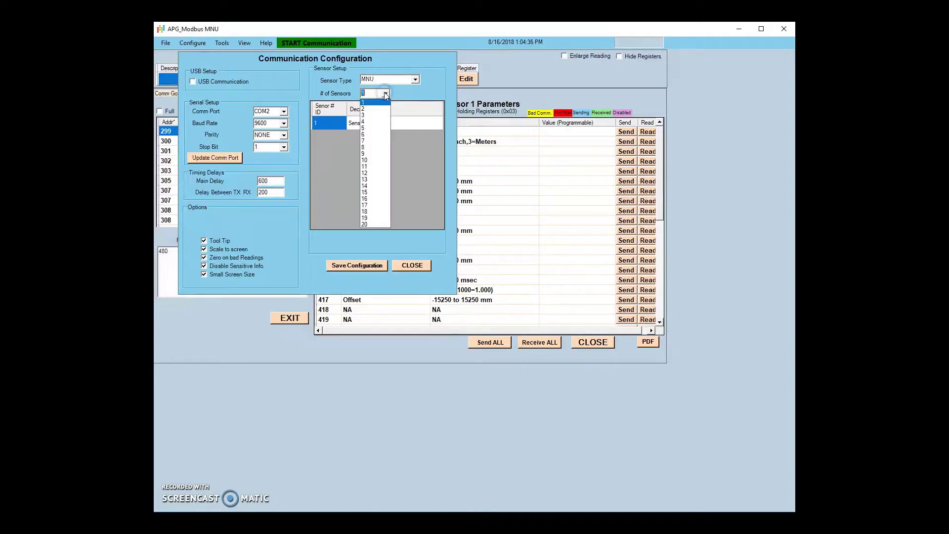
click(369, 102)
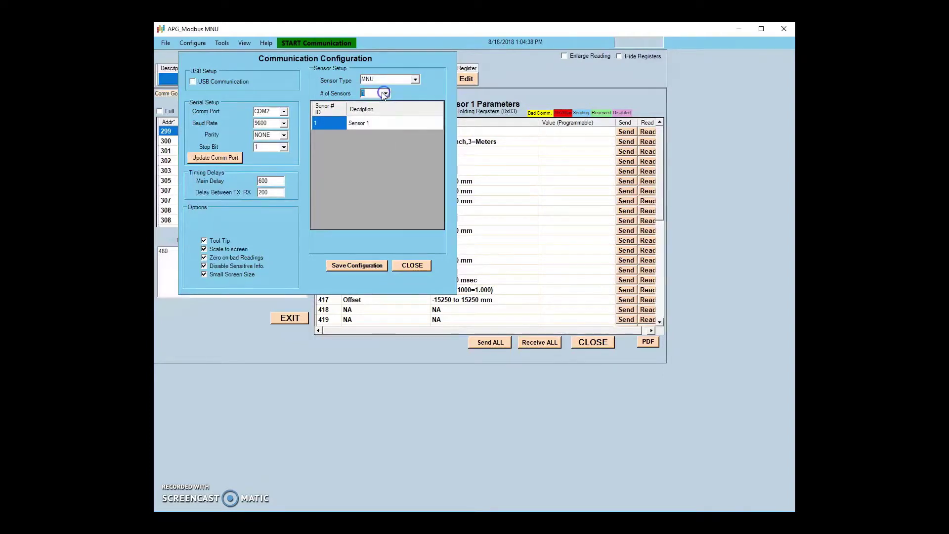
click(324, 123)
click(291, 85)
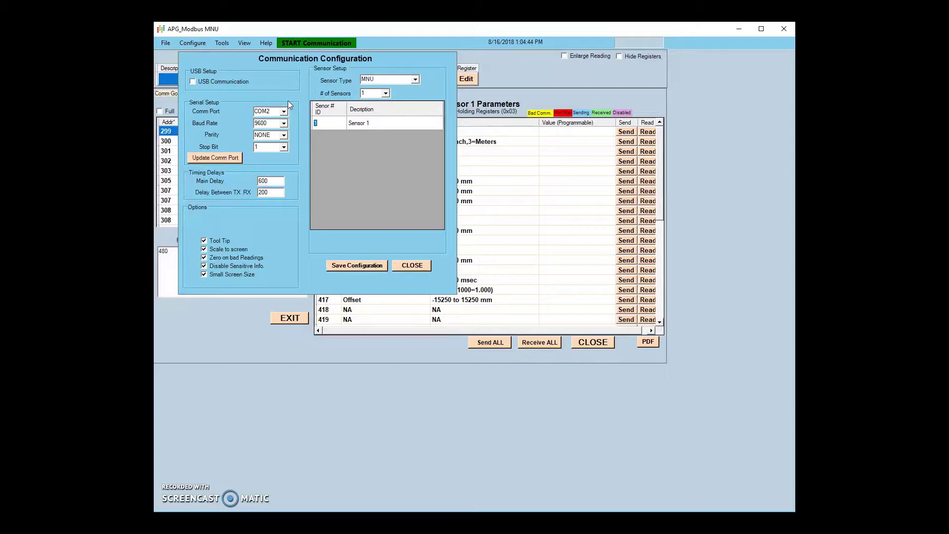
Keep USB Communication off and confirm COM2, 9600 baud, parity NONE and one stop bit
click(206, 178)
click(193, 82)
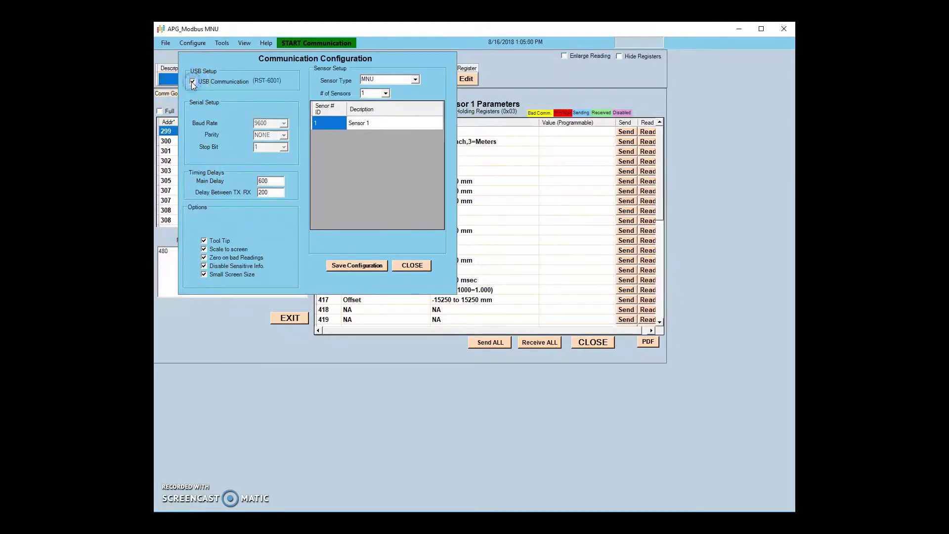
click(193, 82)
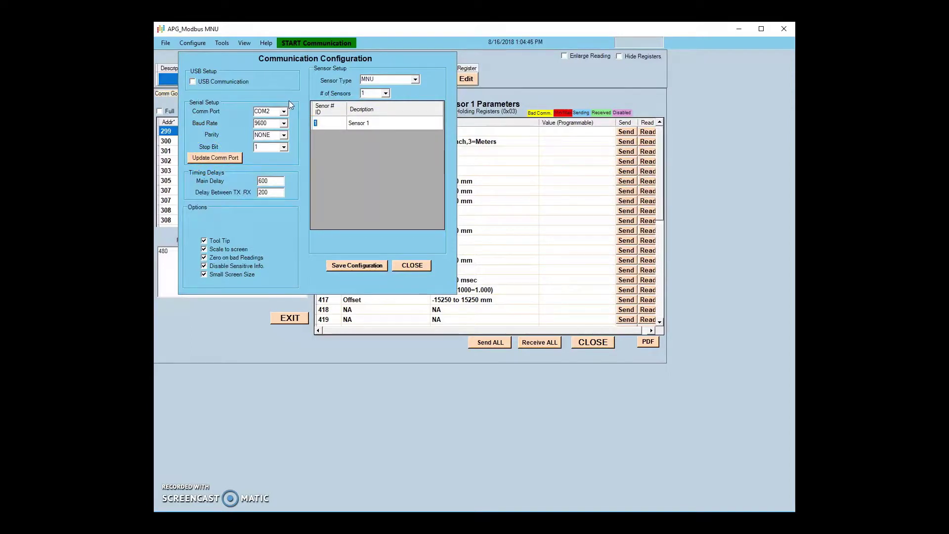
click(284, 112)
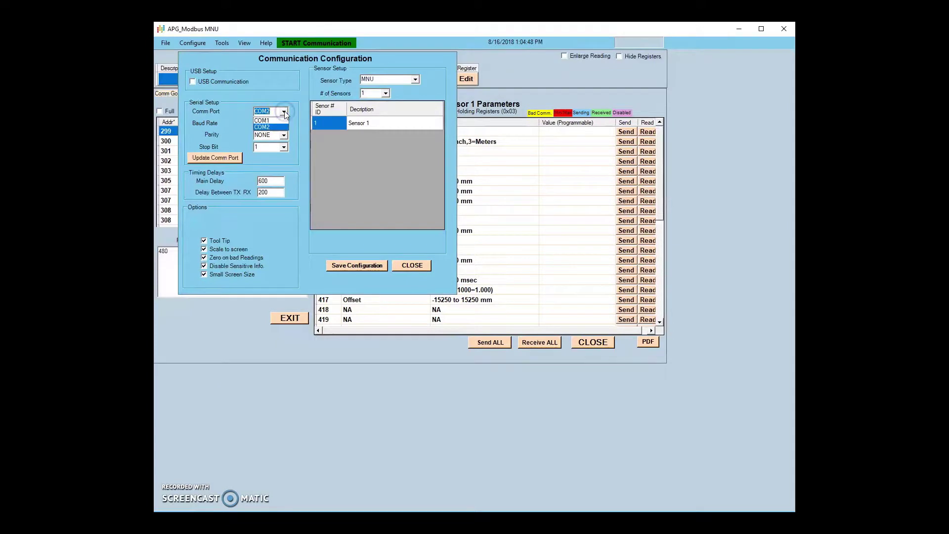
click(284, 111)
click(284, 123)
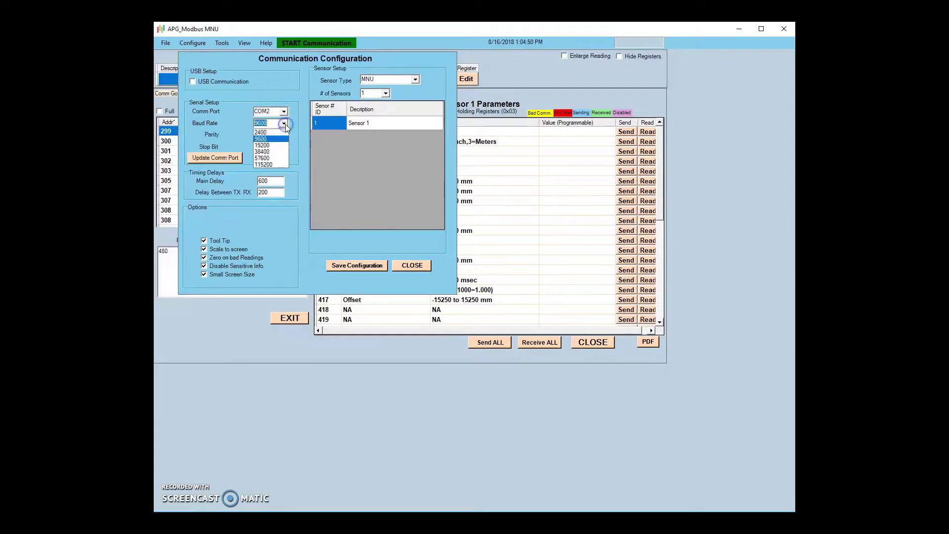
click(284, 123)
click(285, 135)
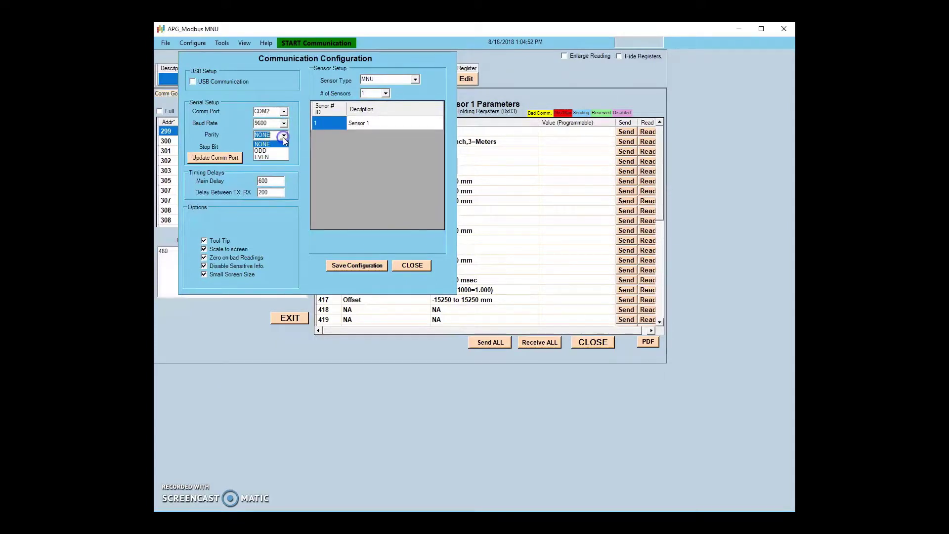
click(283, 136)
click(284, 147)
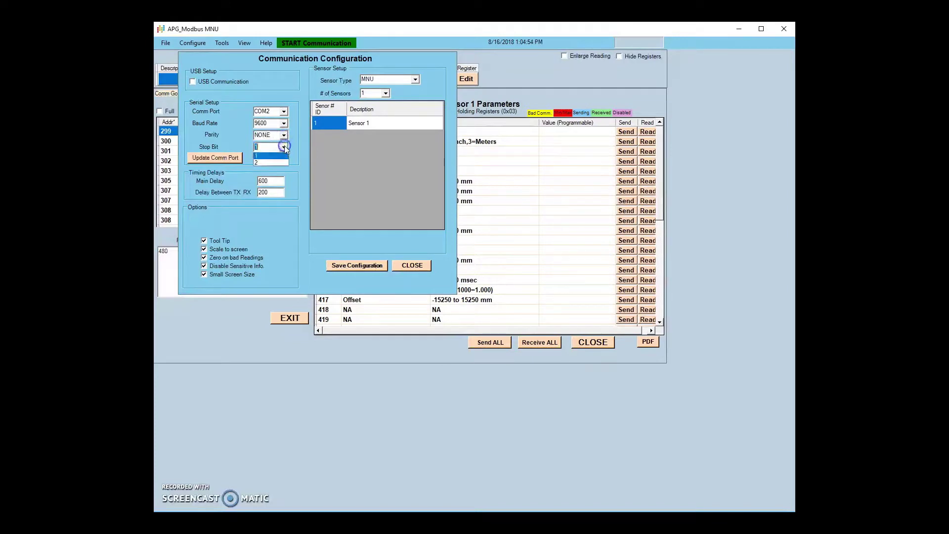
click(284, 147)
click(207, 180)
Apply the port settings with Update Comm Port, then save the configuration and close it
click(208, 159)
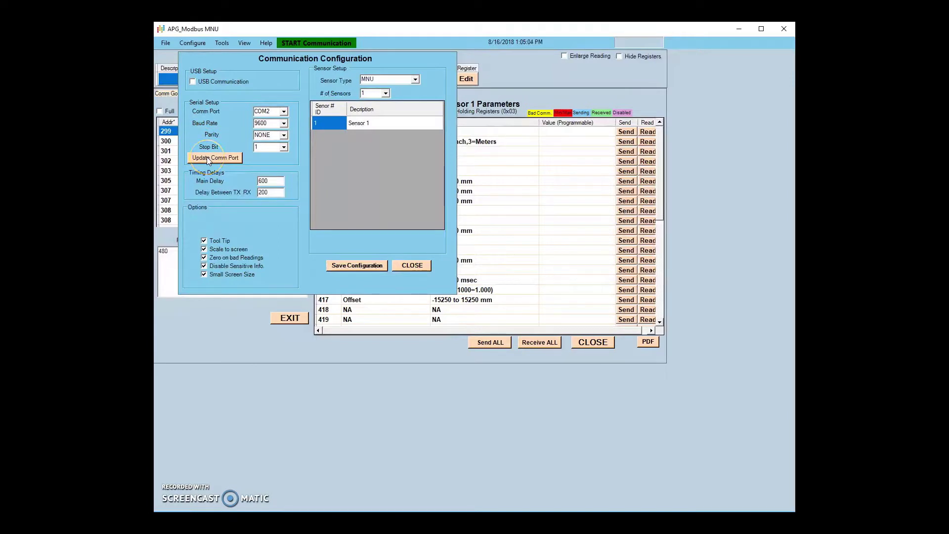
click(285, 210)
click(352, 266)
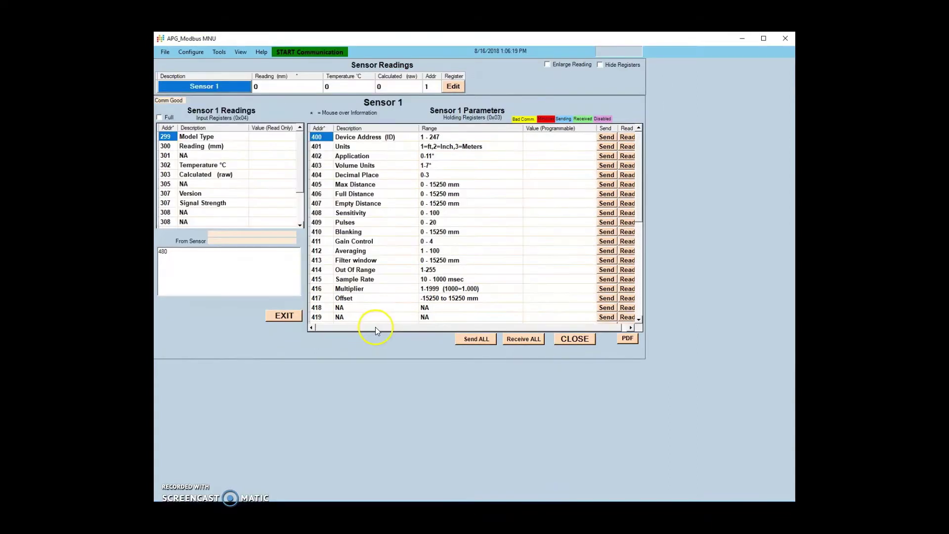
click(275, 231)
click(260, 52)
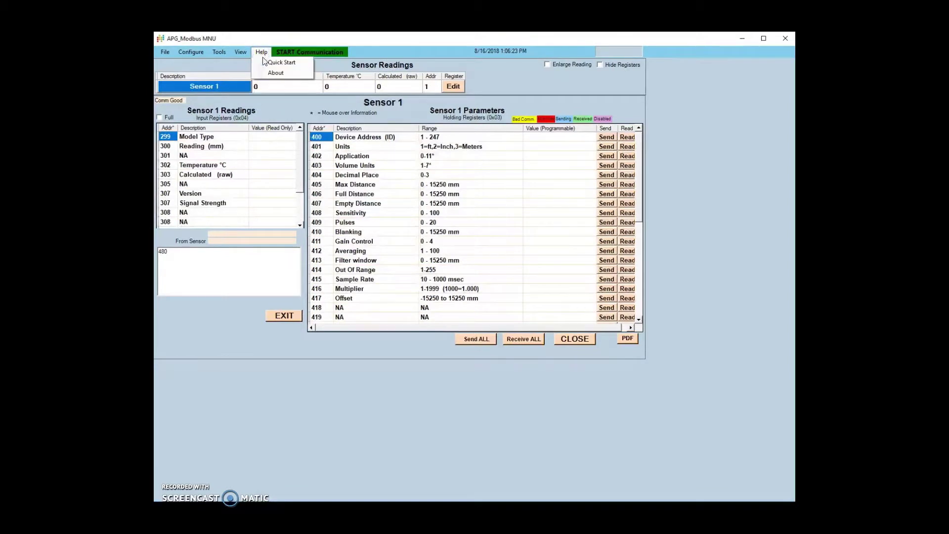
click(265, 63)
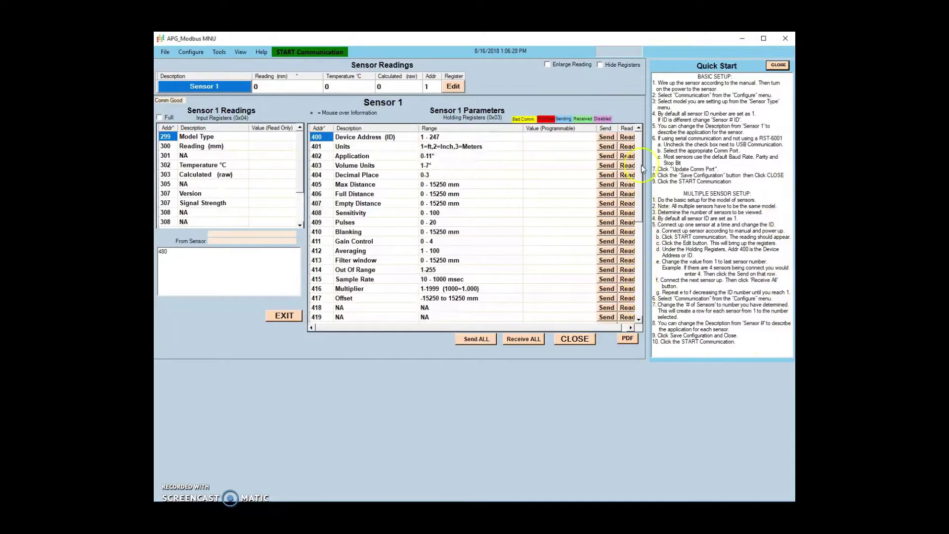
click(778, 65)
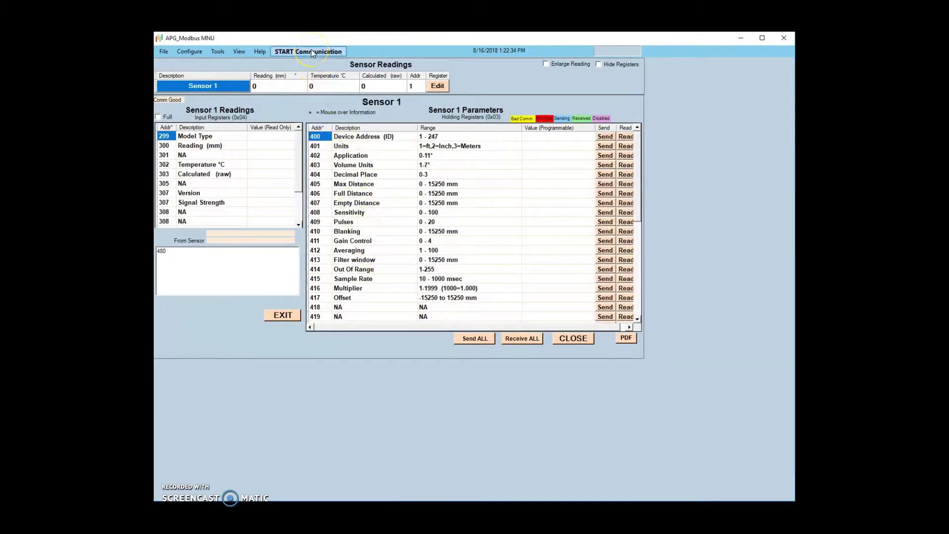
click(311, 51)
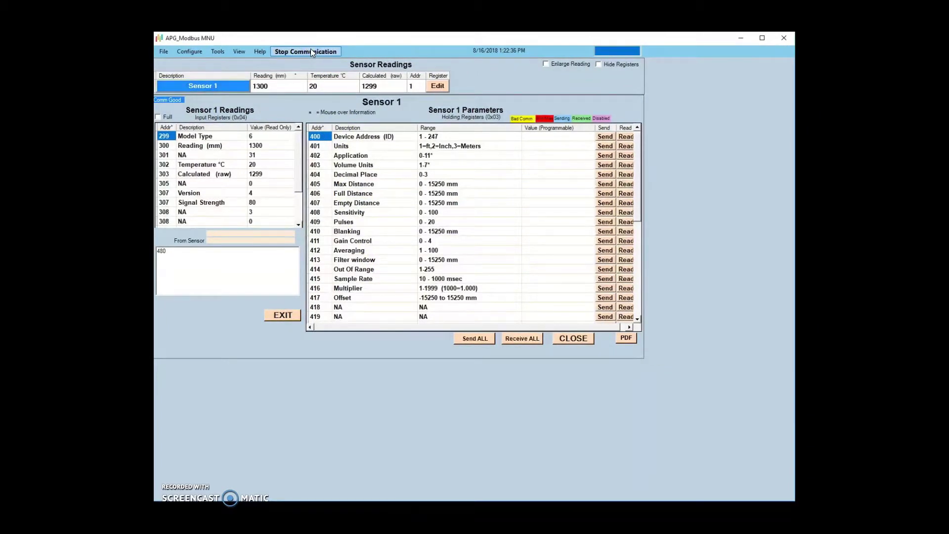
Receive all of Sensor 1's parameters into the Value (Programmable) column
click(310, 50)
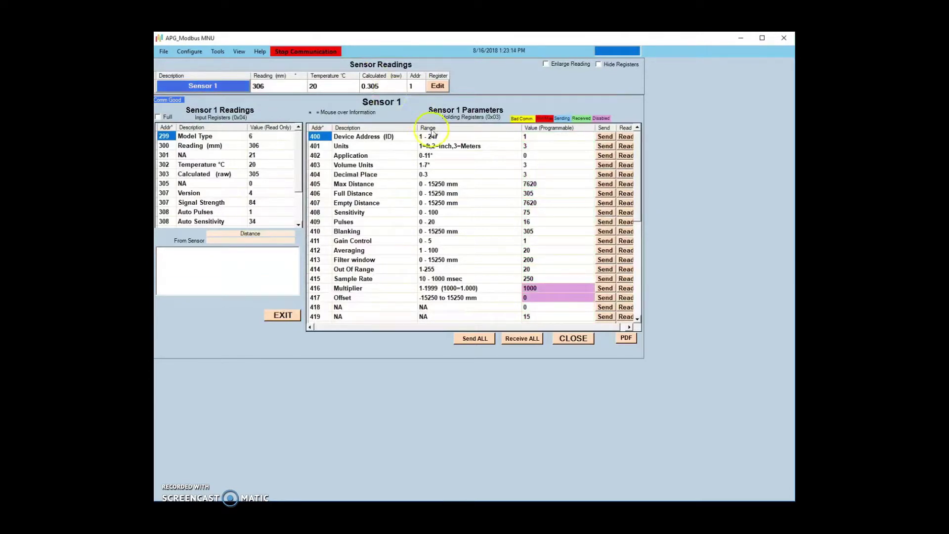
Stop communication, enter 7650 as Max Distance (register 405), and send it to the sensor
click(540, 139)
click(539, 146)
click(539, 154)
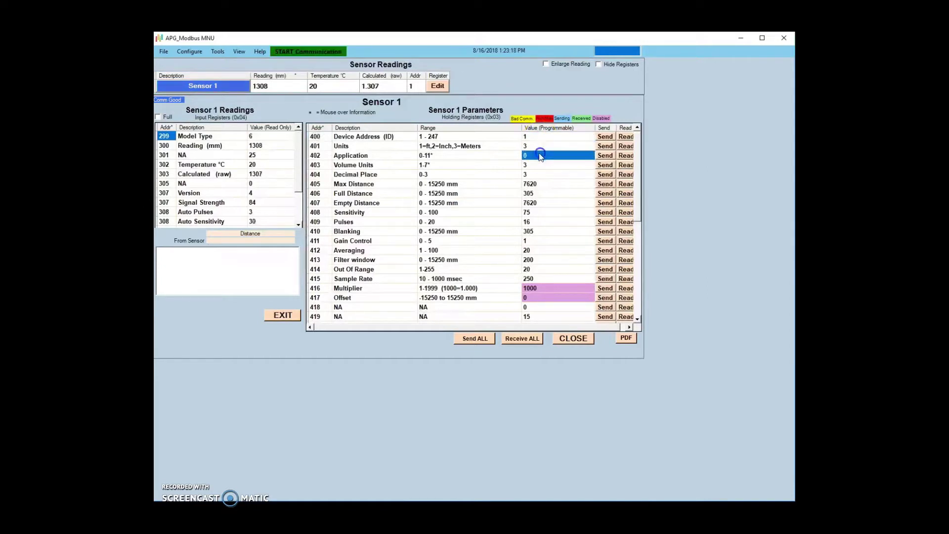
click(540, 165)
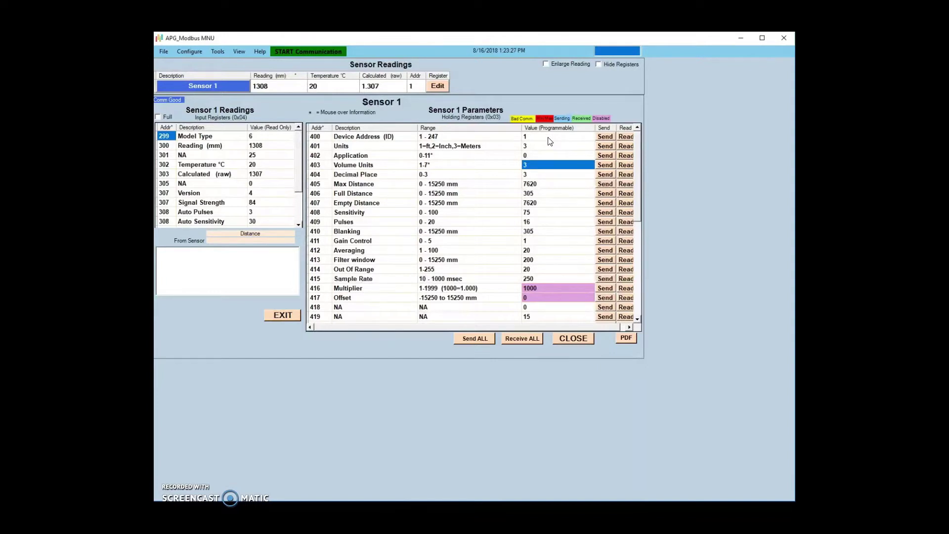
click(543, 184)
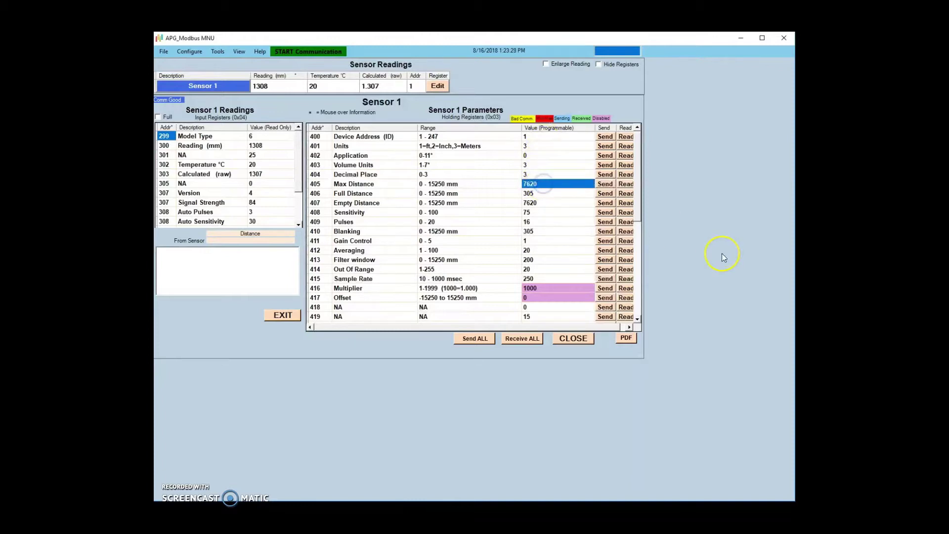
text(7650)
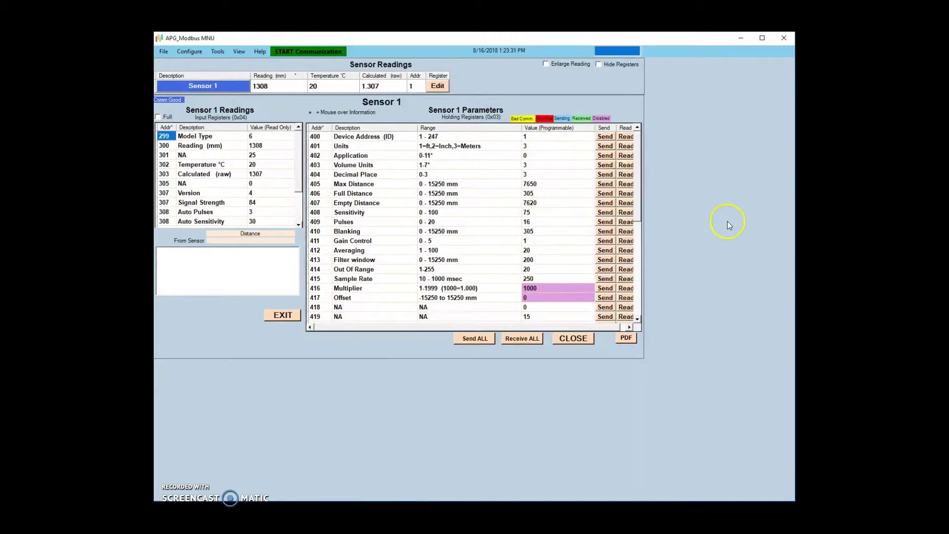
click(604, 184)
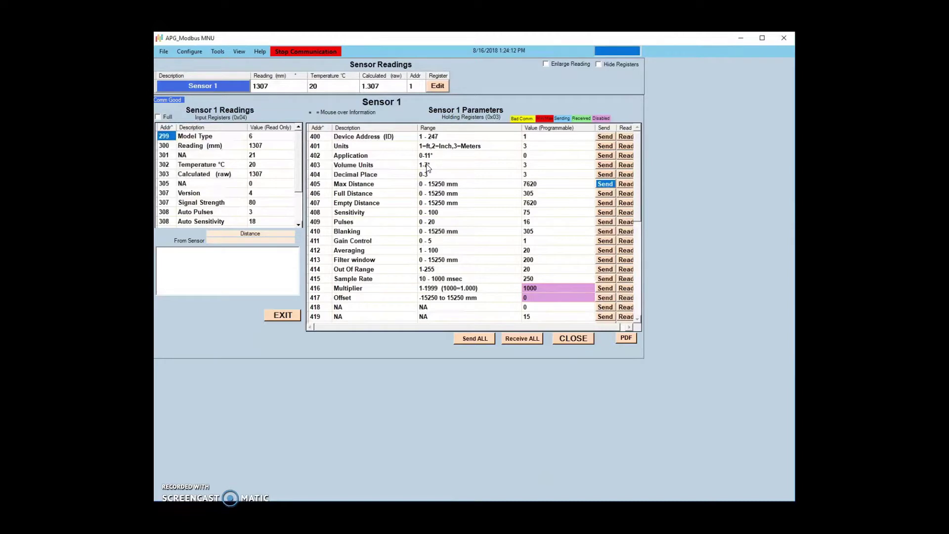
Send 2 as the Device Address (register 400), then restart communication
click(538, 138)
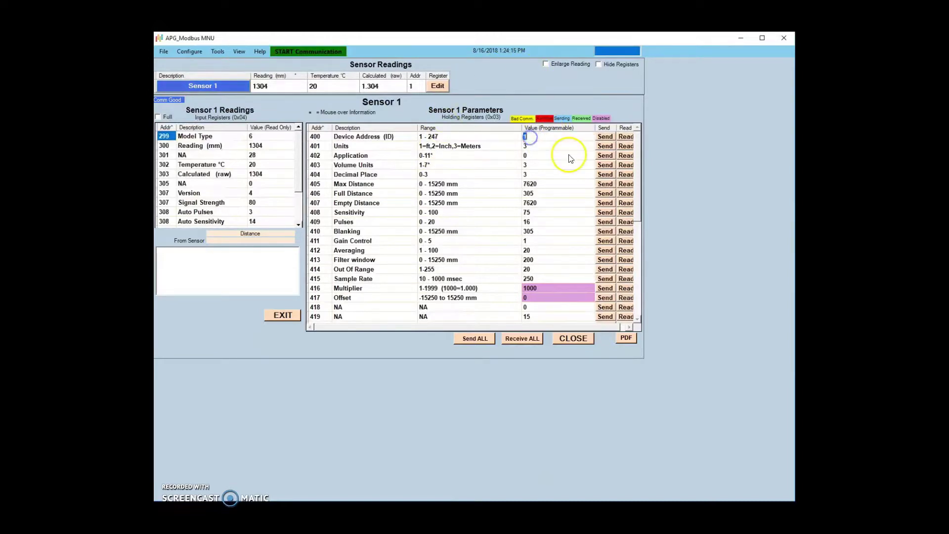
text(2)
click(600, 135)
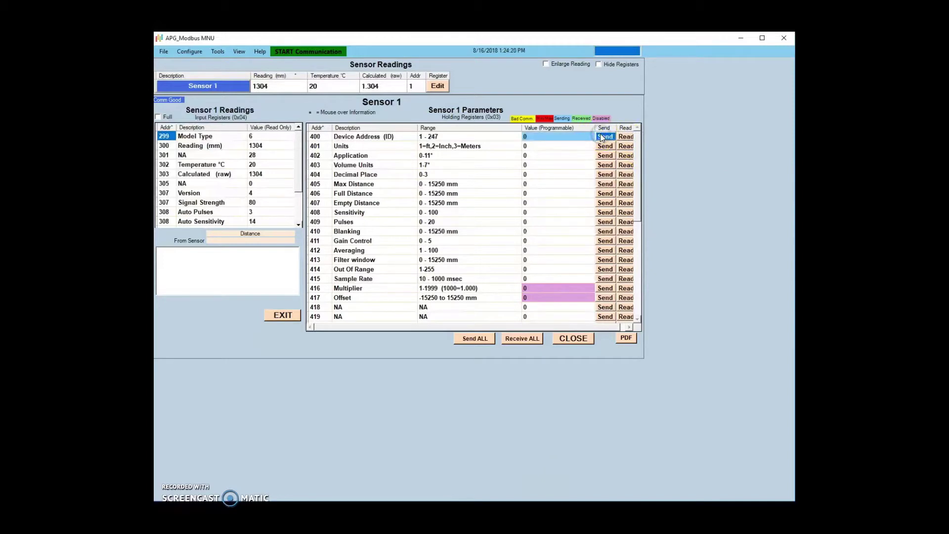
click(596, 144)
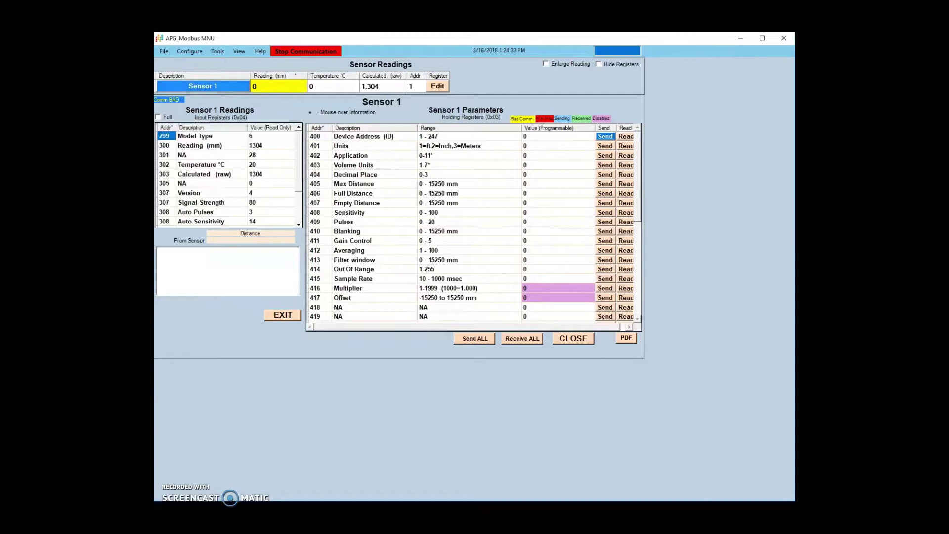
Change the sensor ID to 2 in Communication settings, save and close, then start communication
click(194, 52)
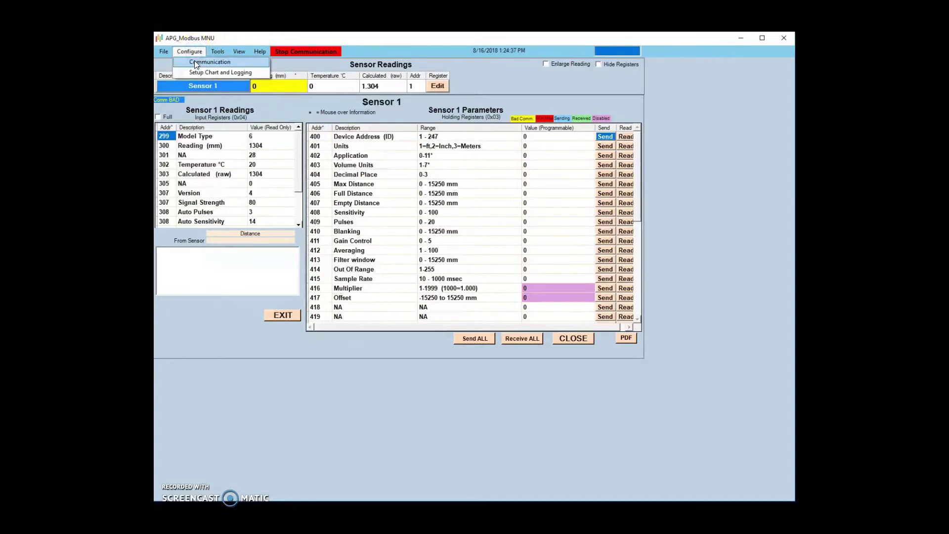
click(194, 60)
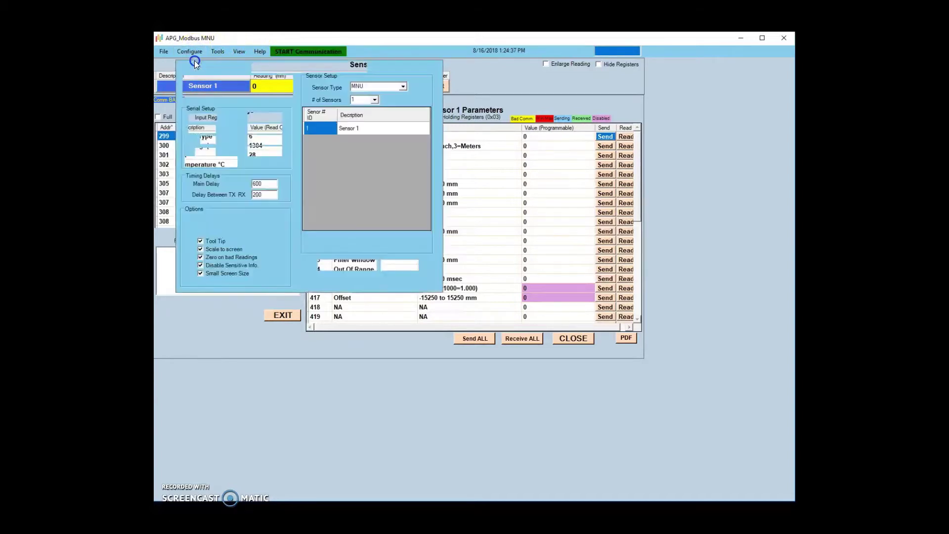
click(313, 127)
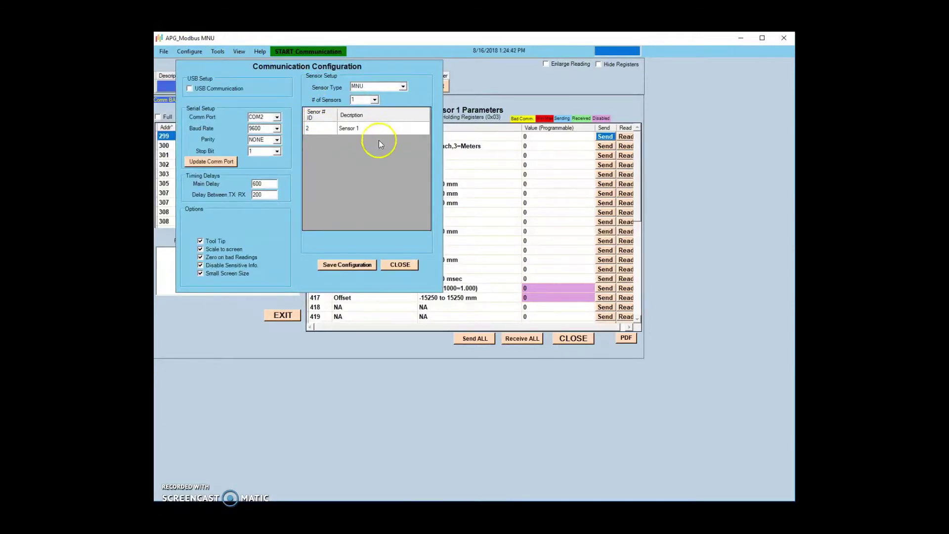
click(339, 267)
click(405, 265)
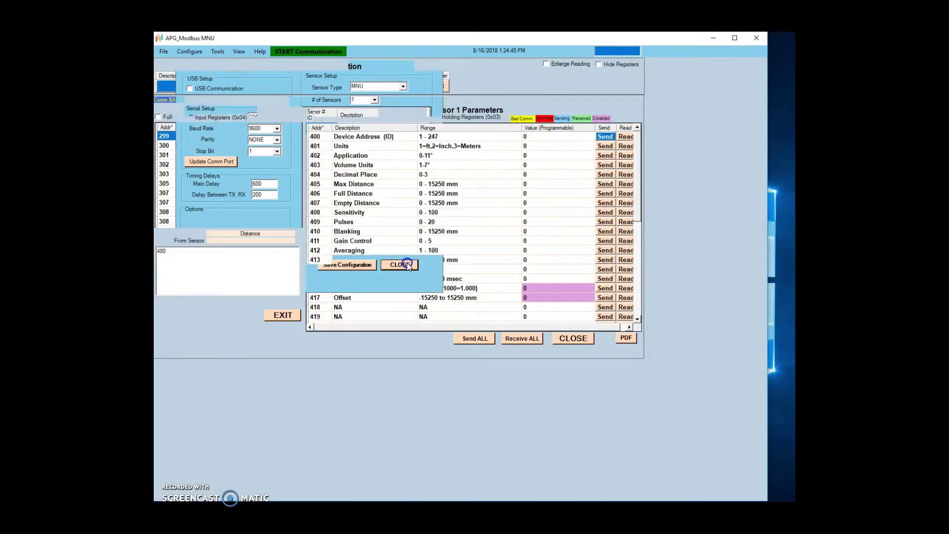
click(291, 52)
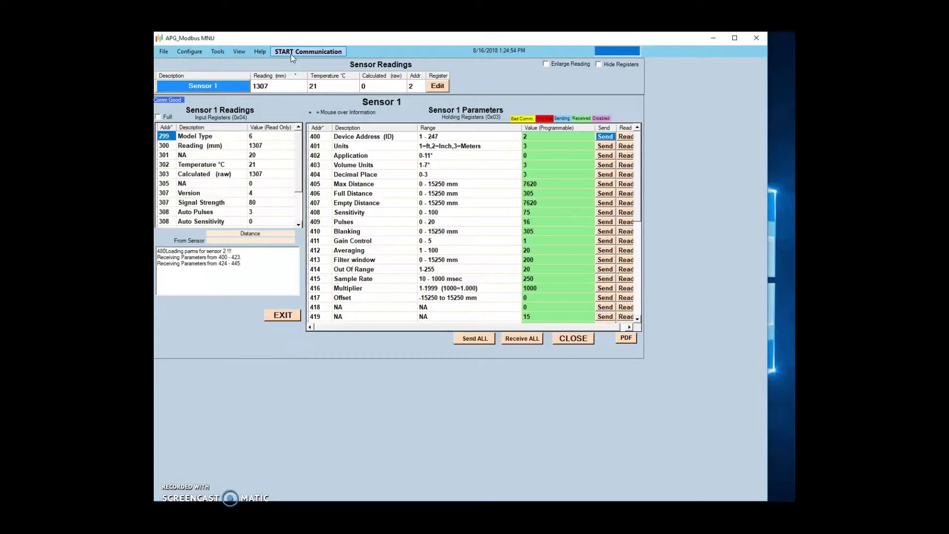
click(290, 51)
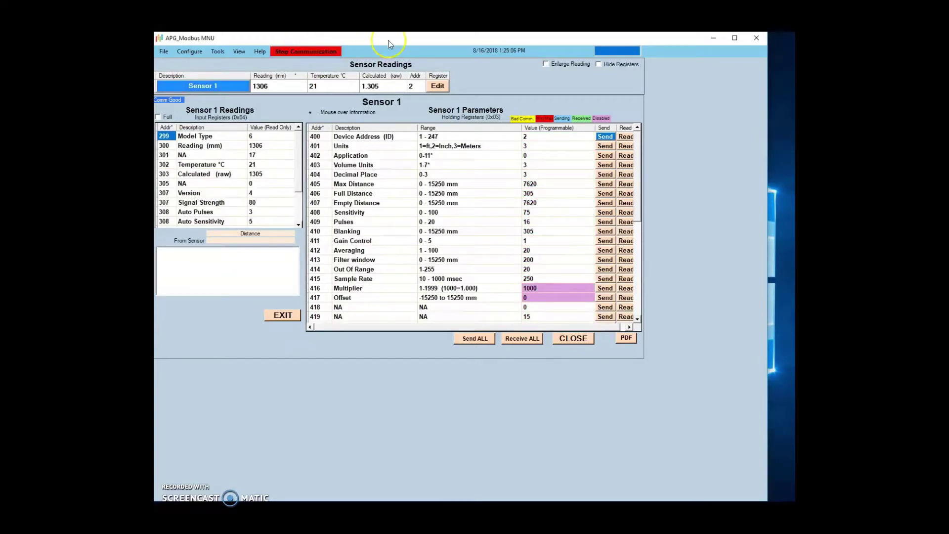
click(442, 184)
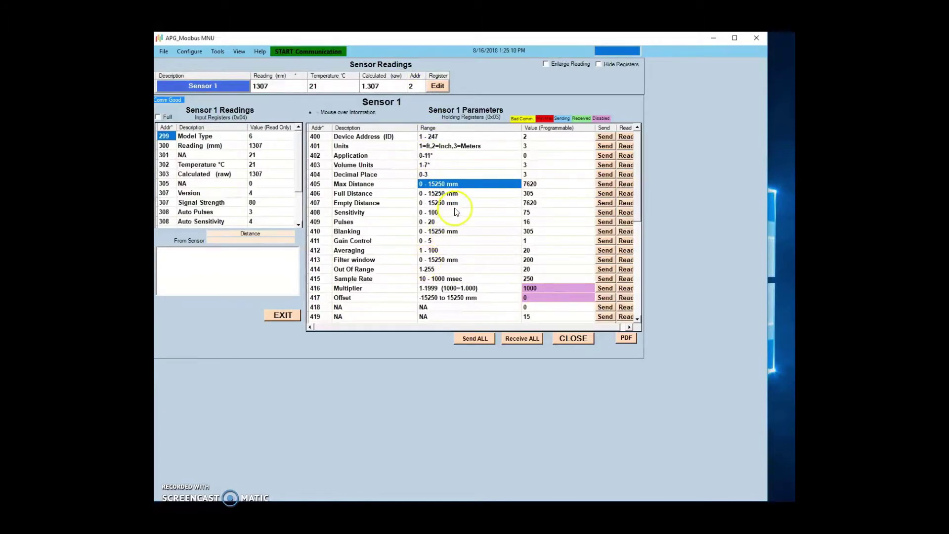
click(455, 203)
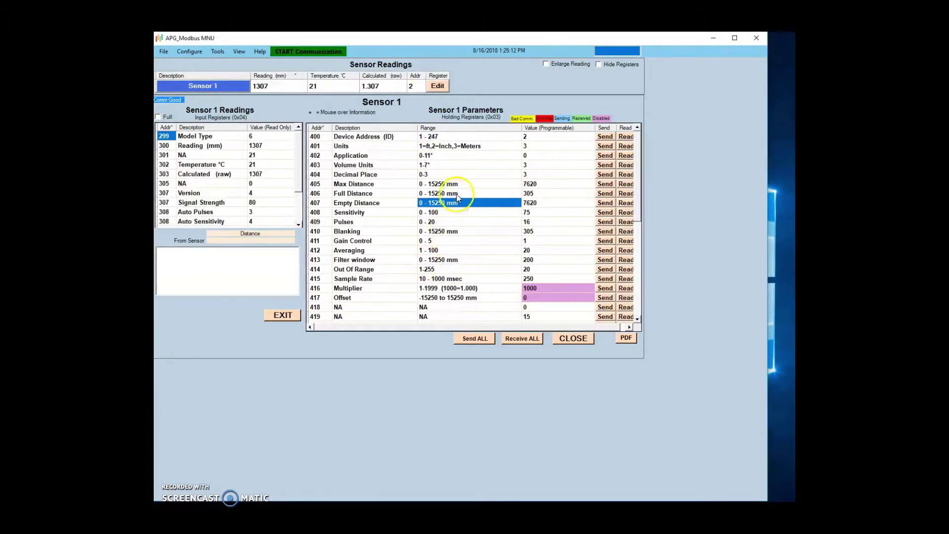
click(455, 194)
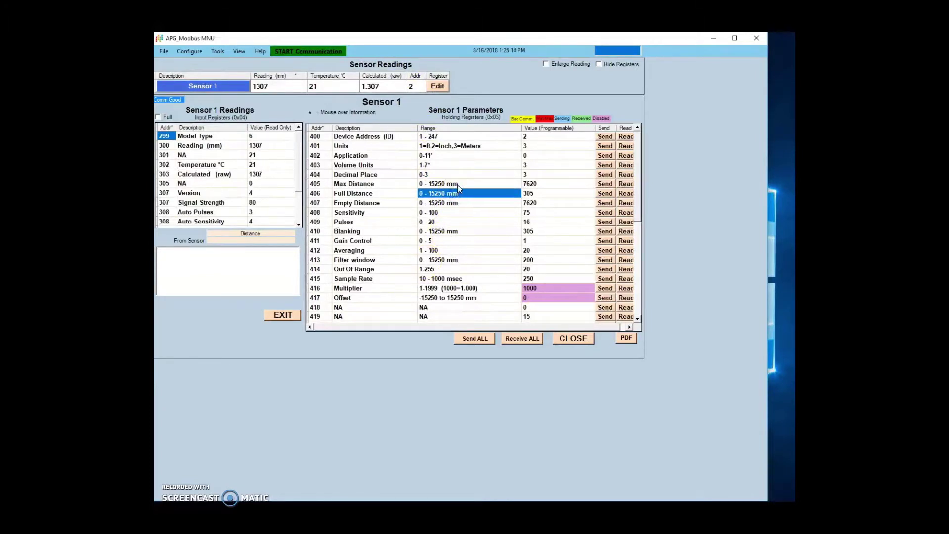
click(458, 185)
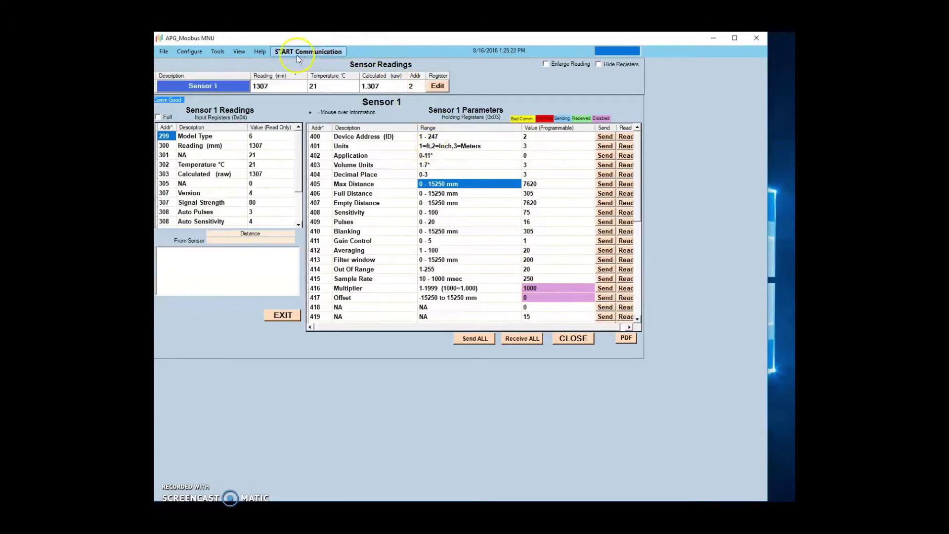
Inspect the Reading (300) and Calculated (303) register cells in Sensor 1 Readings
click(170, 146)
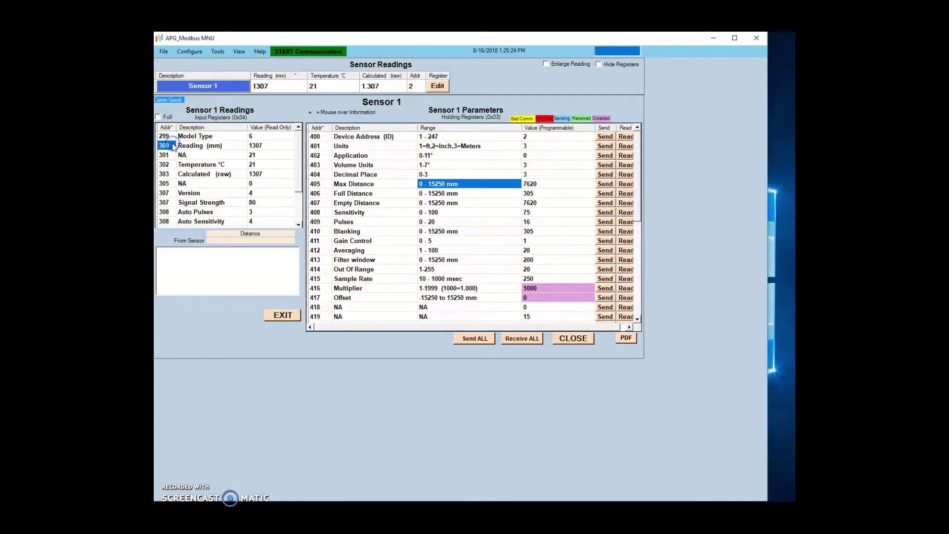
click(165, 174)
click(173, 177)
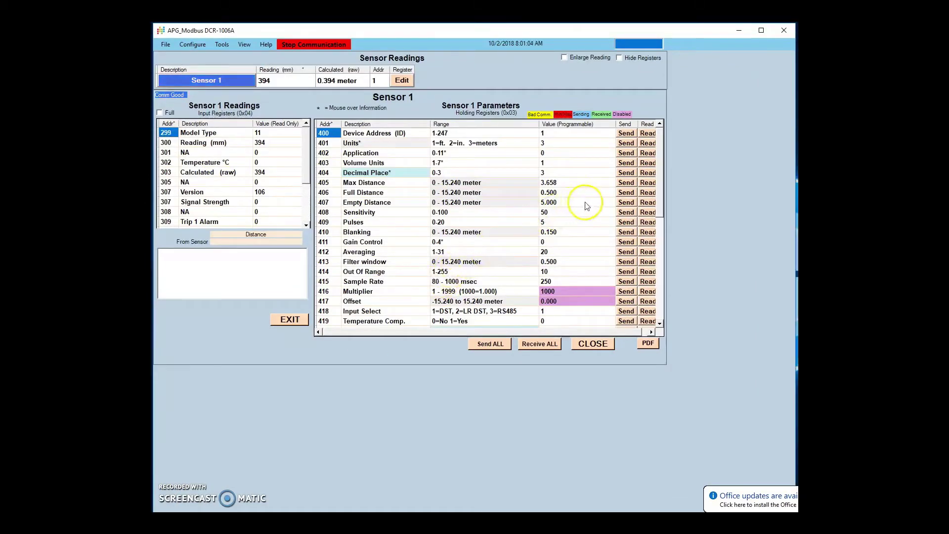
drag(661, 194, 665, 263)
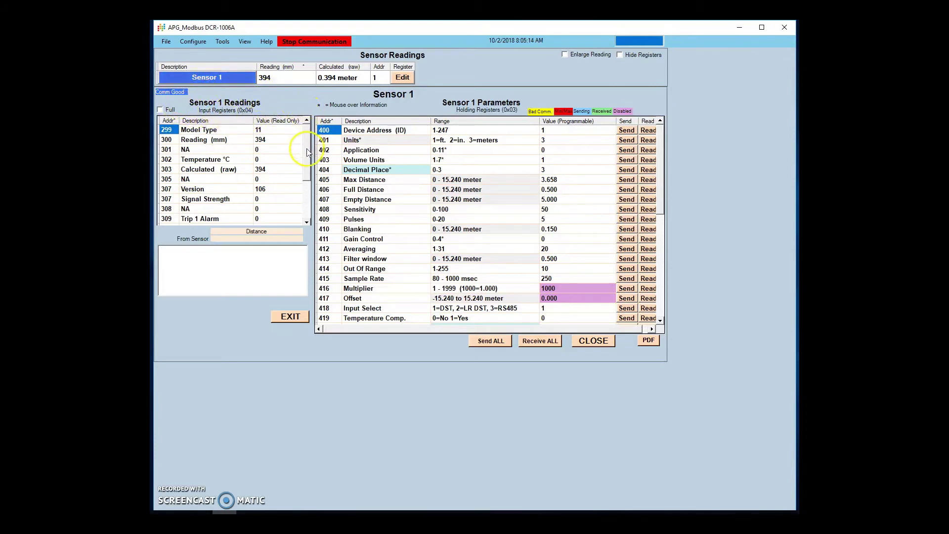
click(307, 196)
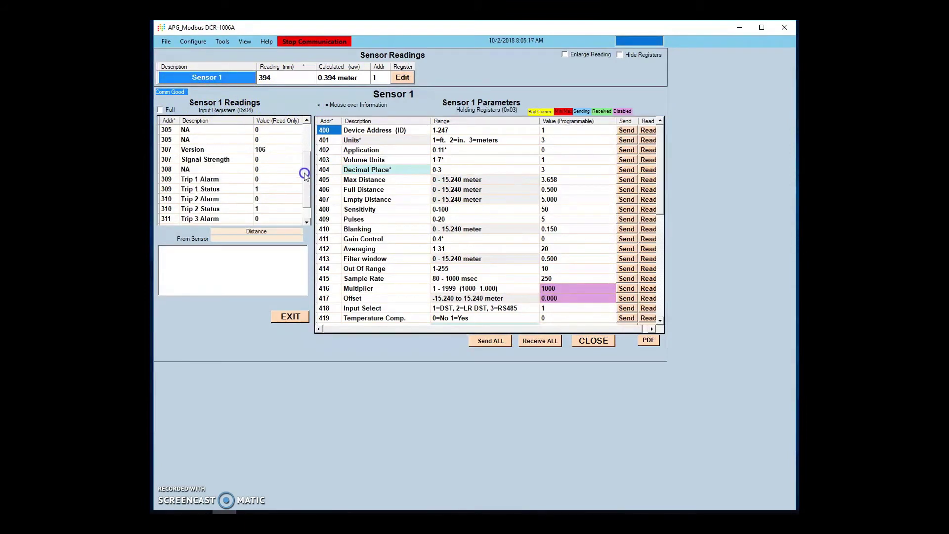
scroll(303, 198, up, 3)
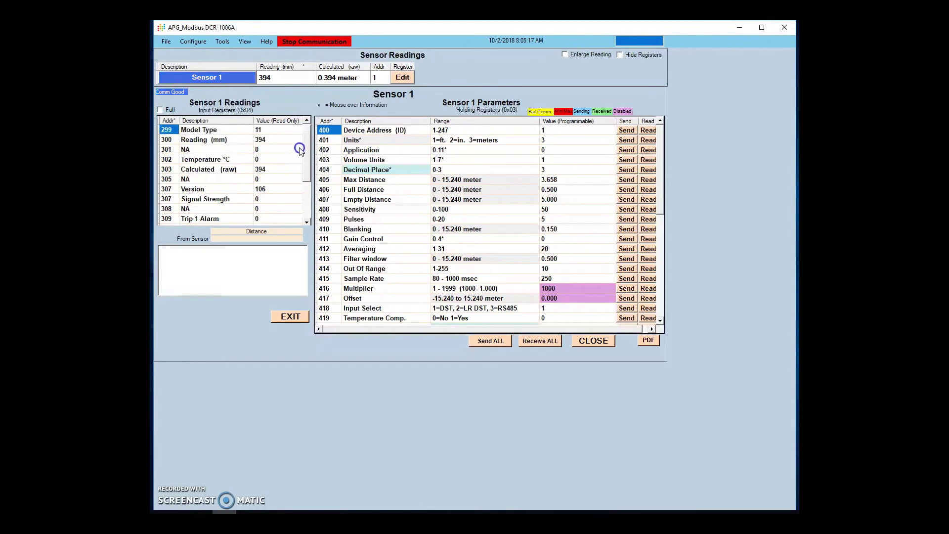
click(168, 169)
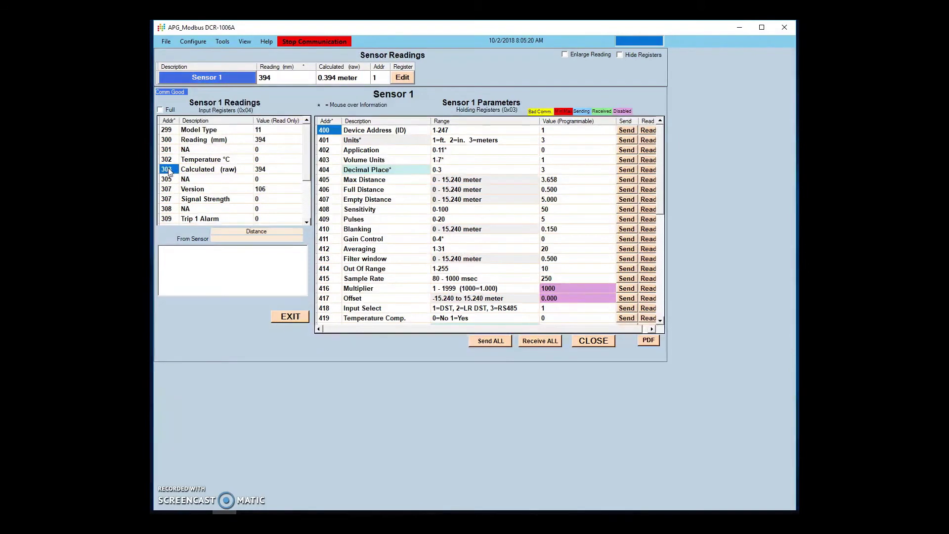